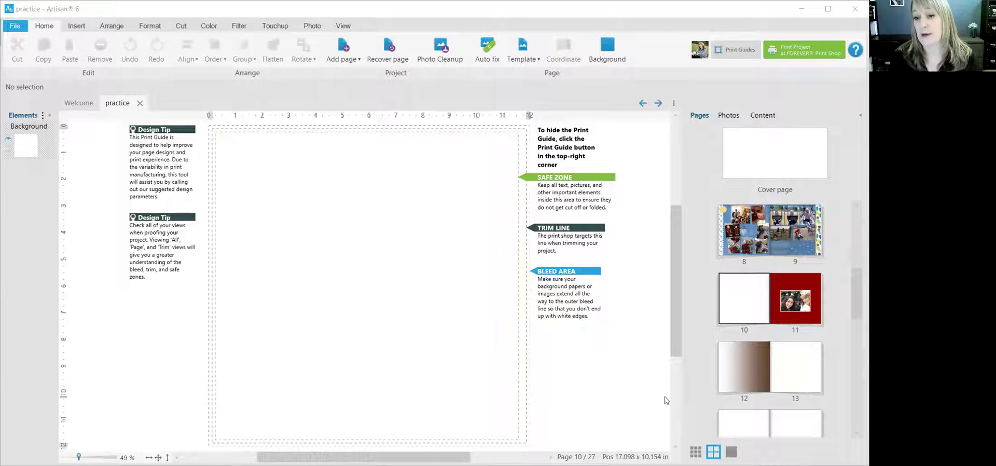
Scroll the Pages panel to review the practice project's spreads around blank page 10.
scroll(695, 365, up, 3)
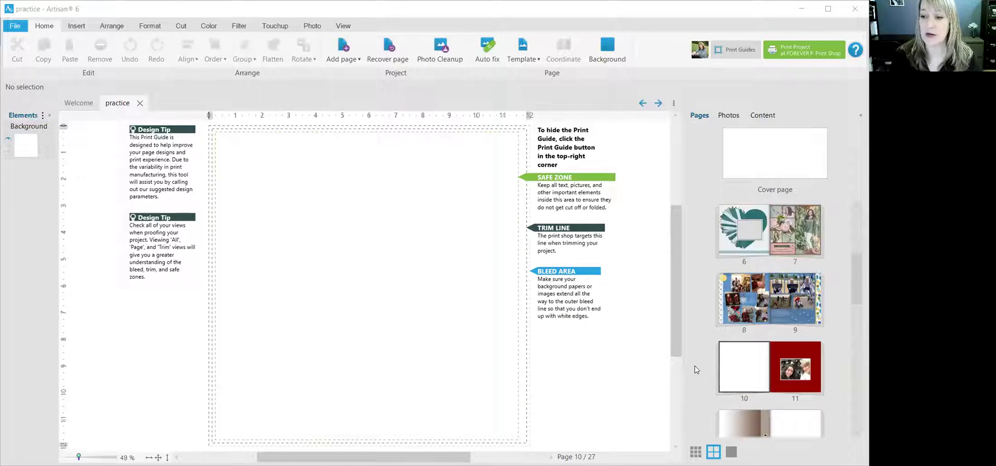
scroll(695, 365, up, 1)
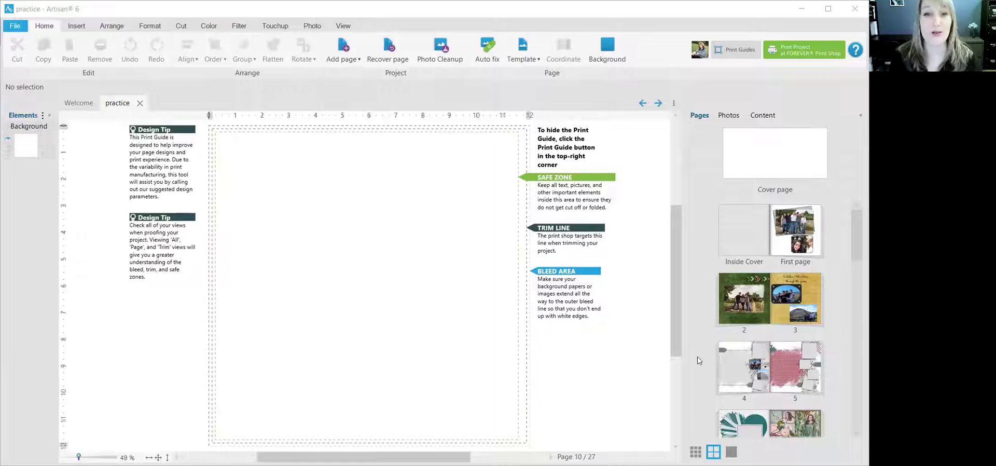
scroll(697, 356, down, 1)
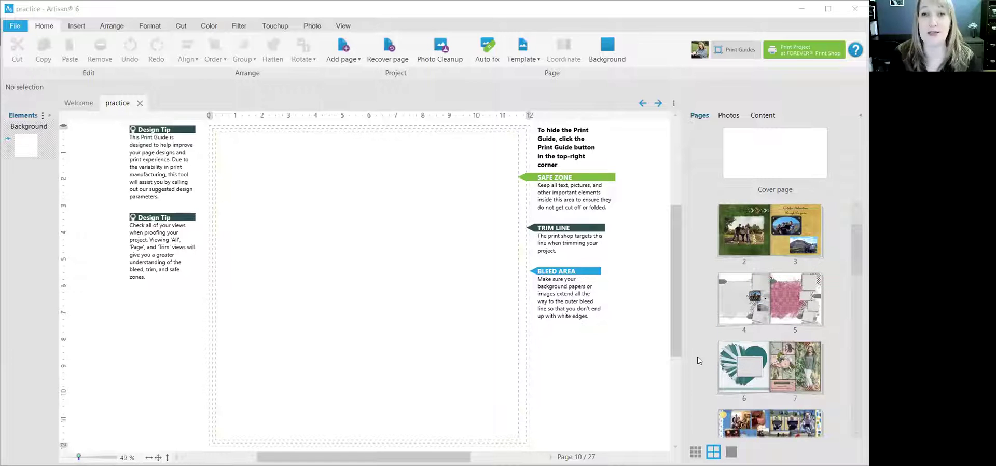
scroll(700, 351, down, 3)
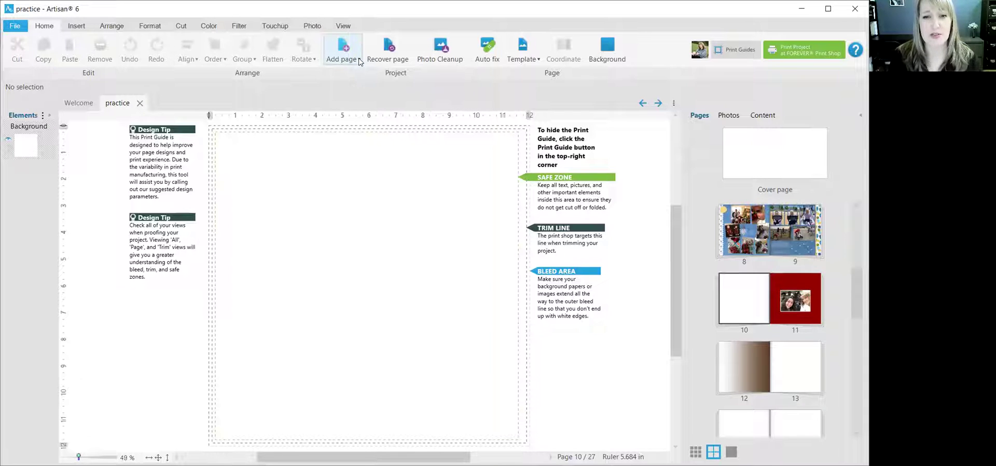
Check the Add page options, then choose Insert a predesigned page from page 10's context menu.
click(359, 60)
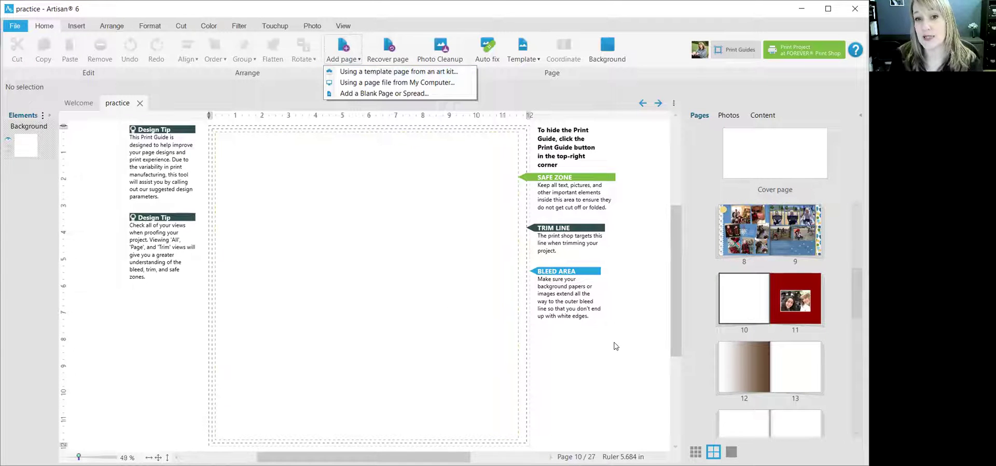
click(779, 339)
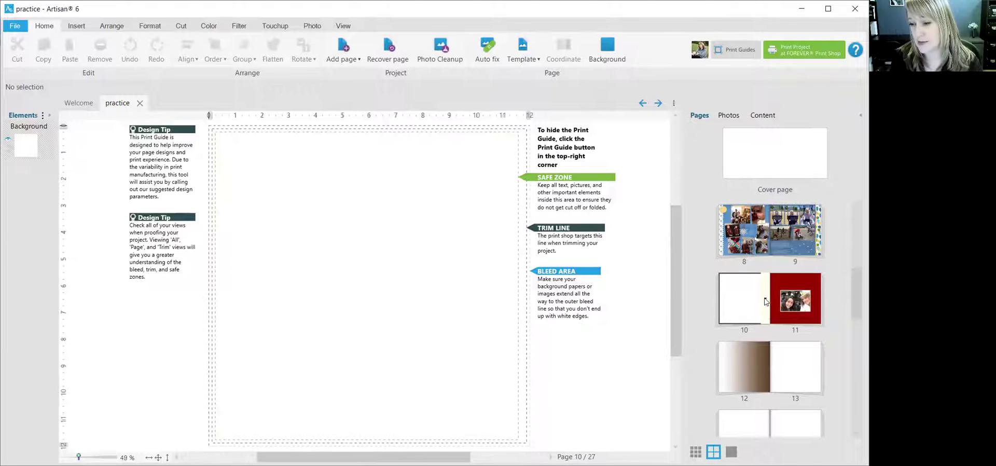
right_click(763, 301)
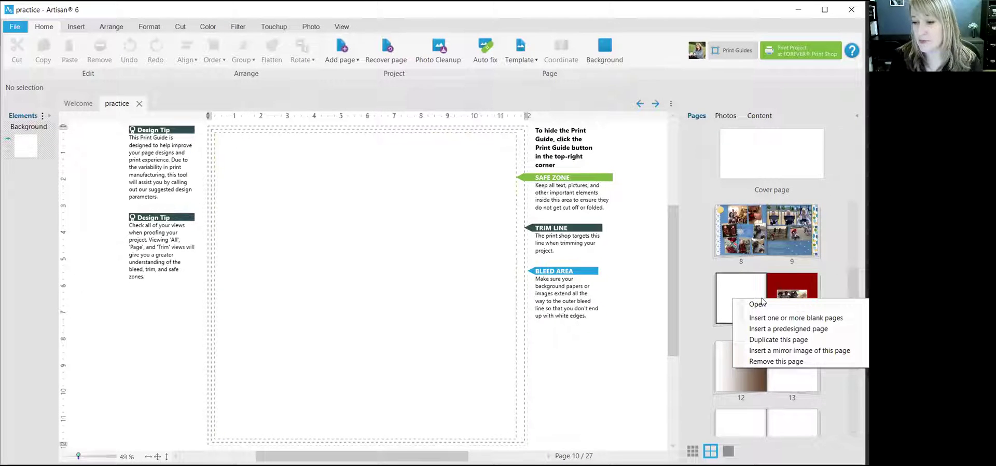
click(783, 328)
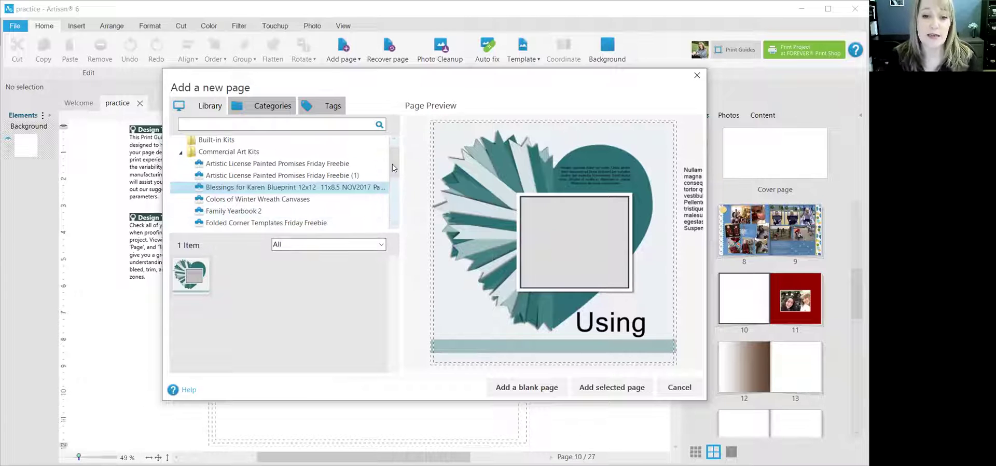
Browse the kits and preview Family Yearbook 2's brown November layout for the new page.
drag(392, 163, 391, 155)
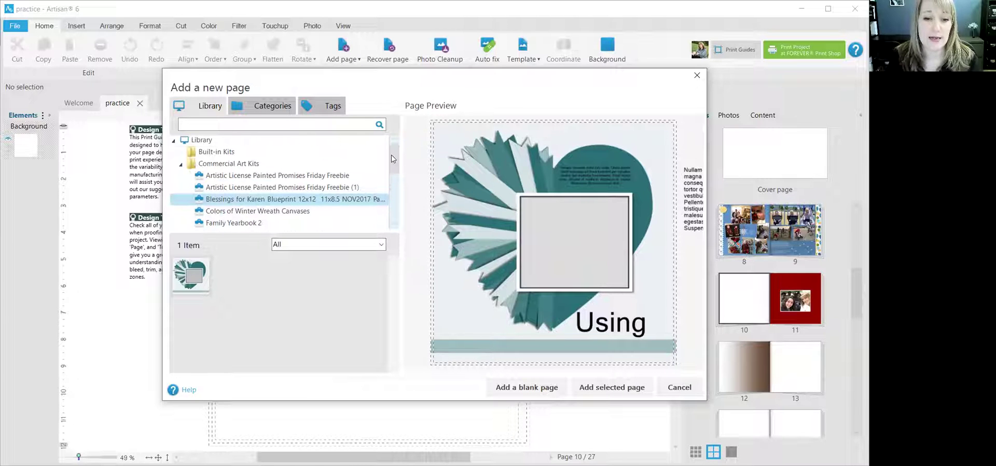
click(336, 175)
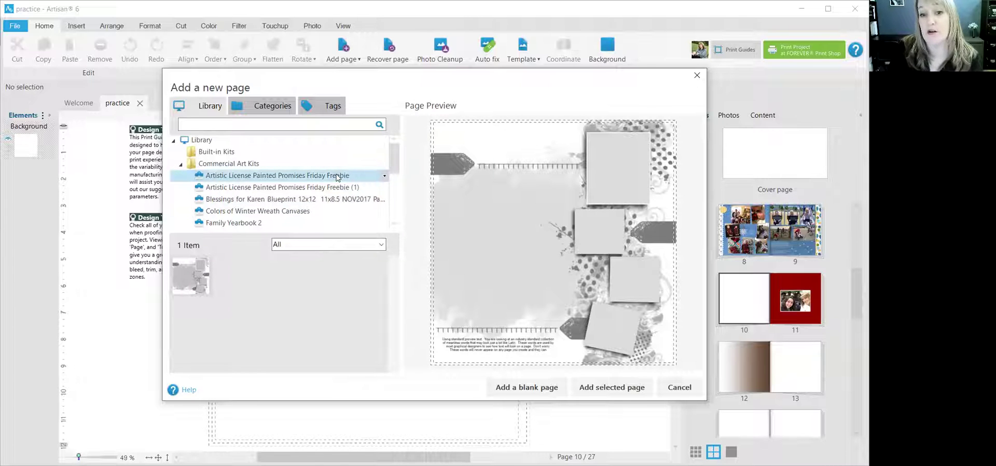
click(330, 201)
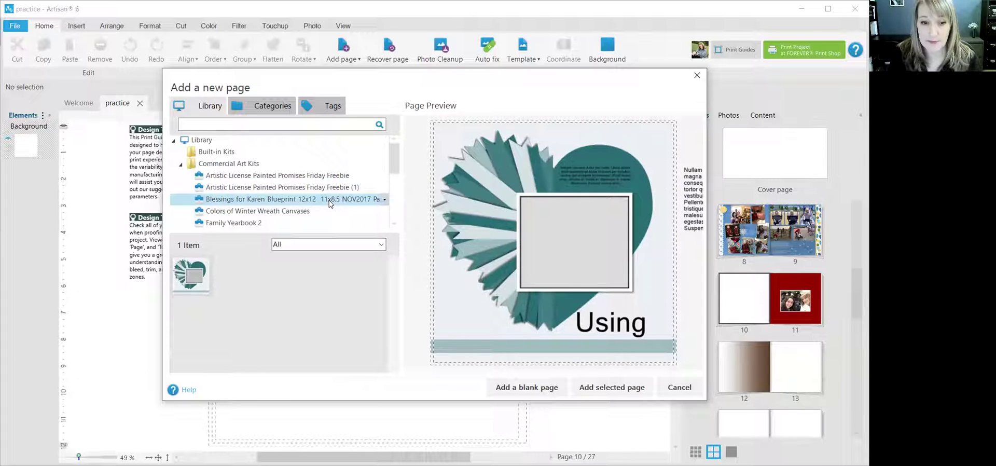
click(316, 223)
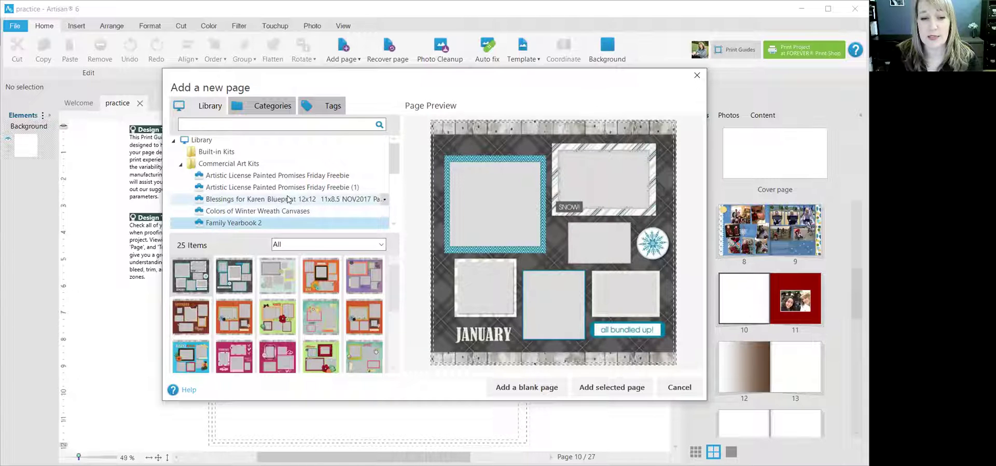
click(261, 199)
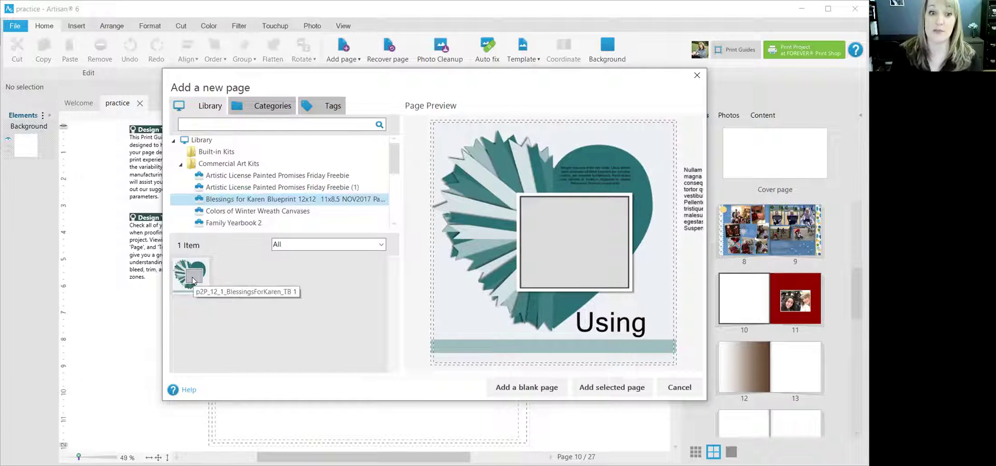
click(228, 223)
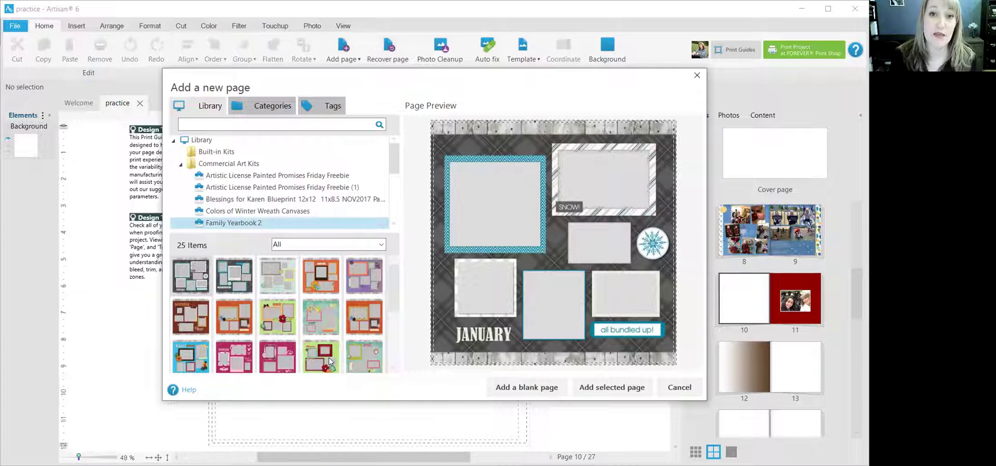
scroll(321, 332, down, 2)
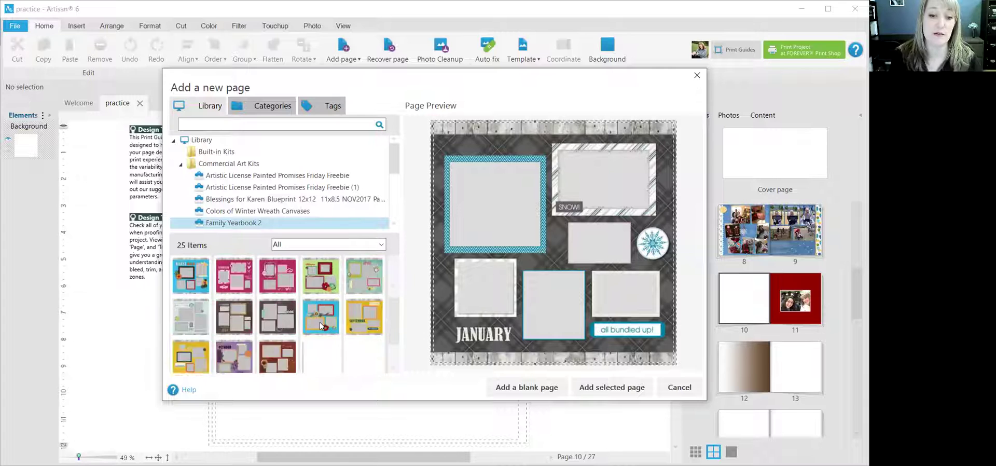
scroll(320, 326, down, 2)
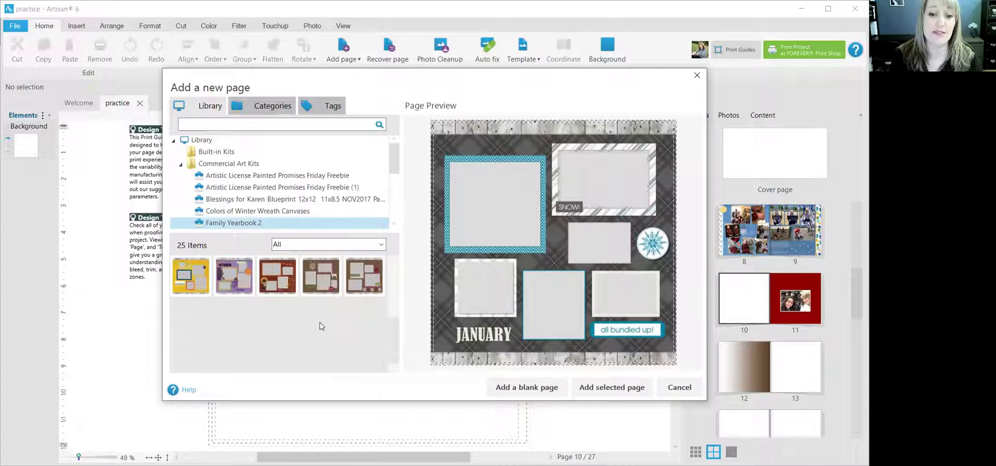
scroll(319, 321, up, 3)
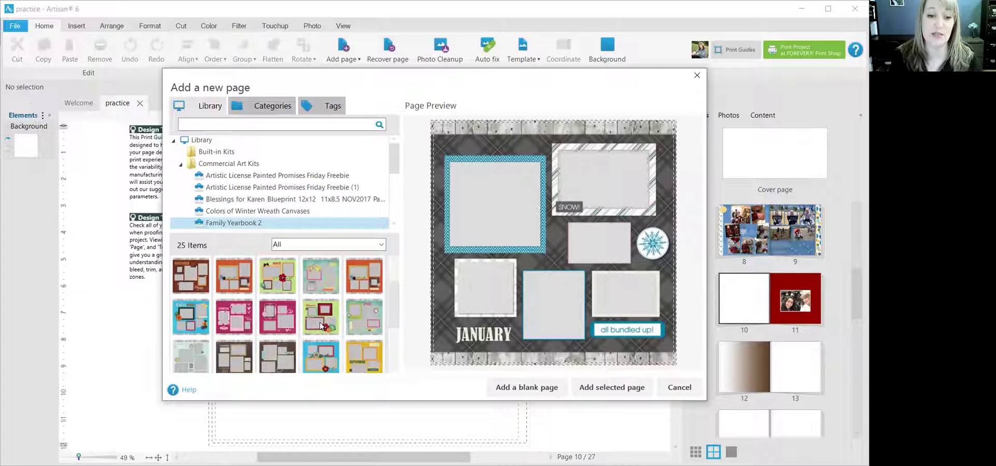
scroll(320, 321, up, 1)
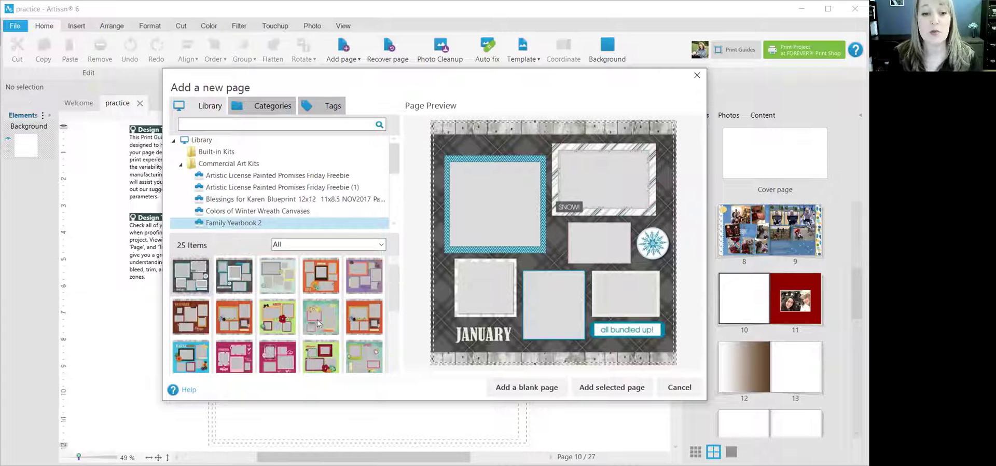
click(186, 314)
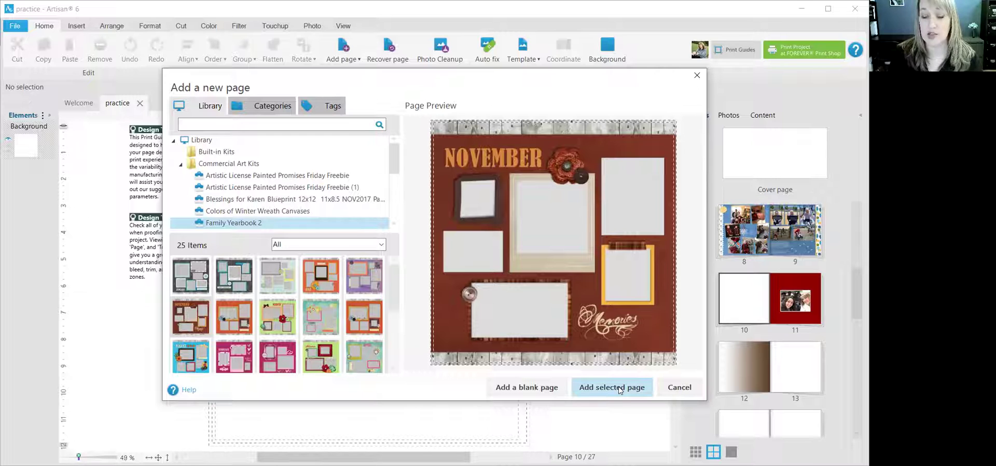
Add the November layout as page 10, then test-move a photo frame and undo it.
click(618, 386)
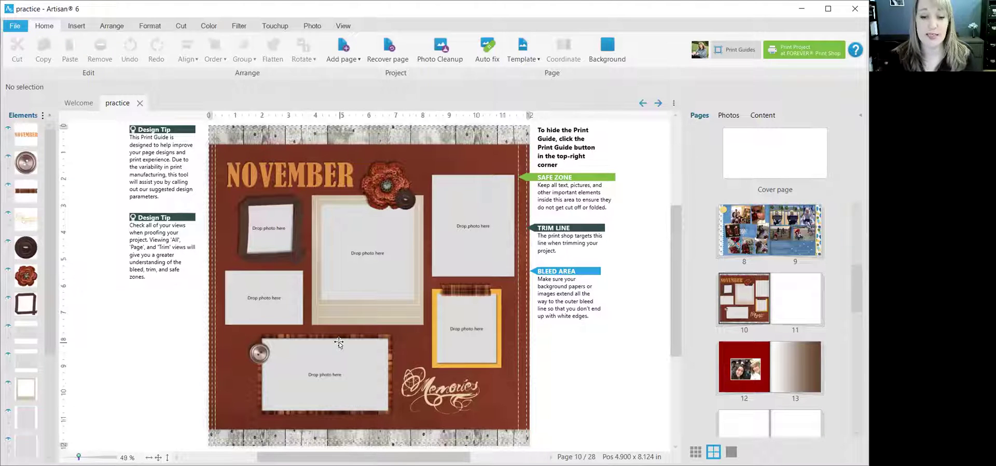
click(456, 225)
drag(456, 226, 461, 189)
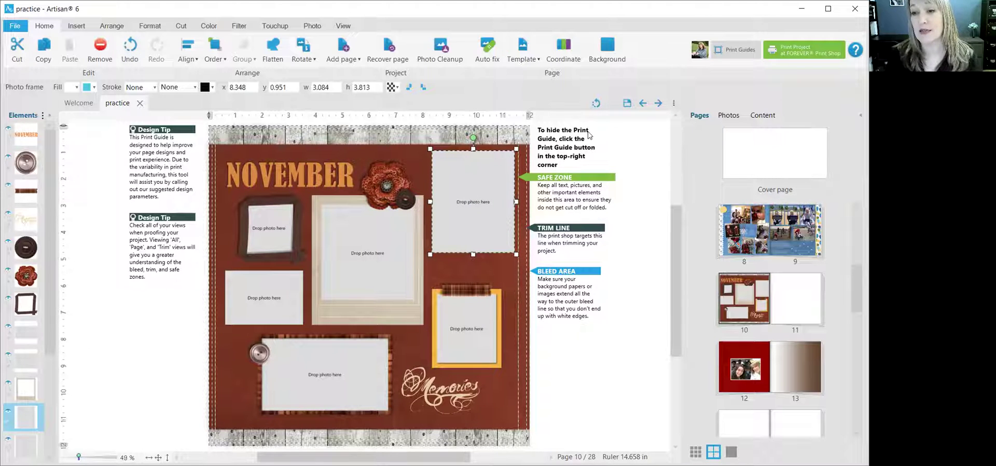
key(ctrl+z)
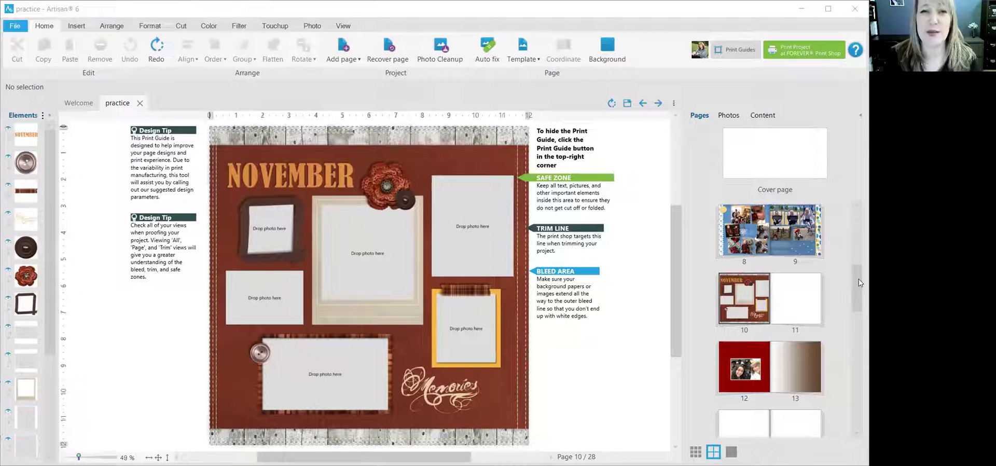
Save the changes when leaving page 10 and display page 5's pink dotted Insert layout.
drag(858, 278, 850, 246)
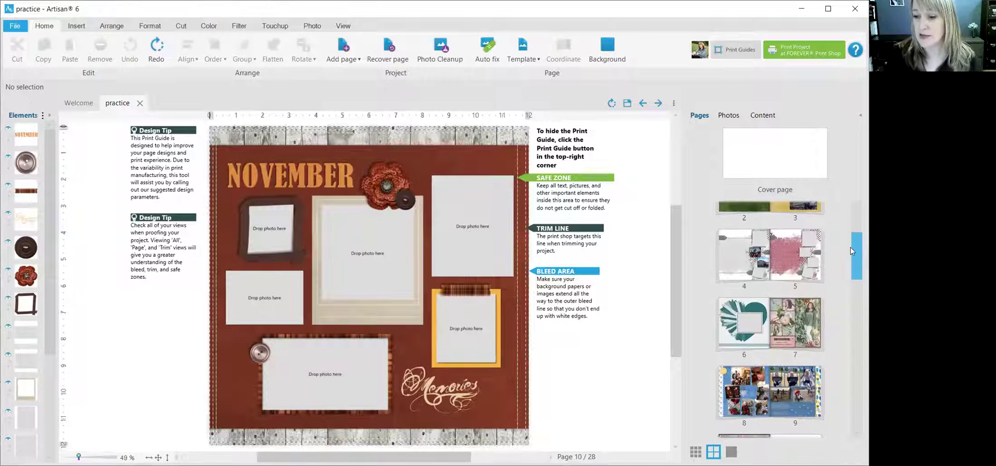
click(720, 257)
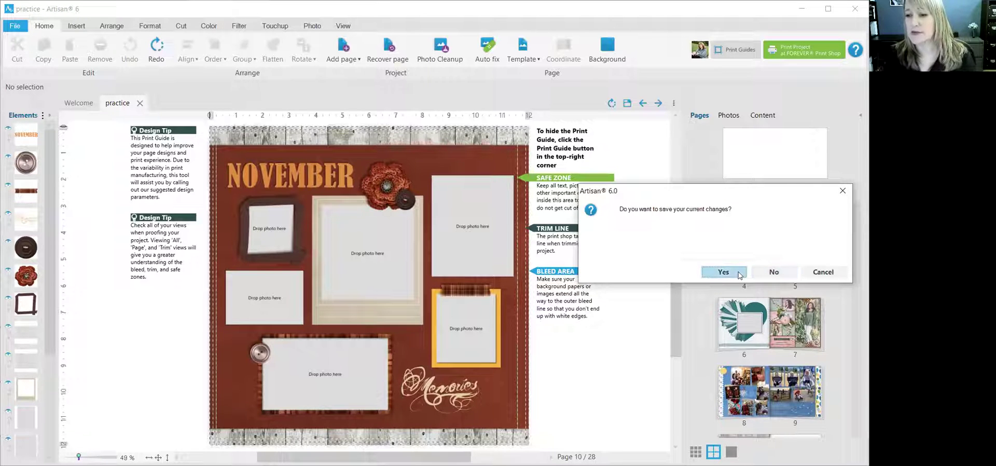
click(739, 273)
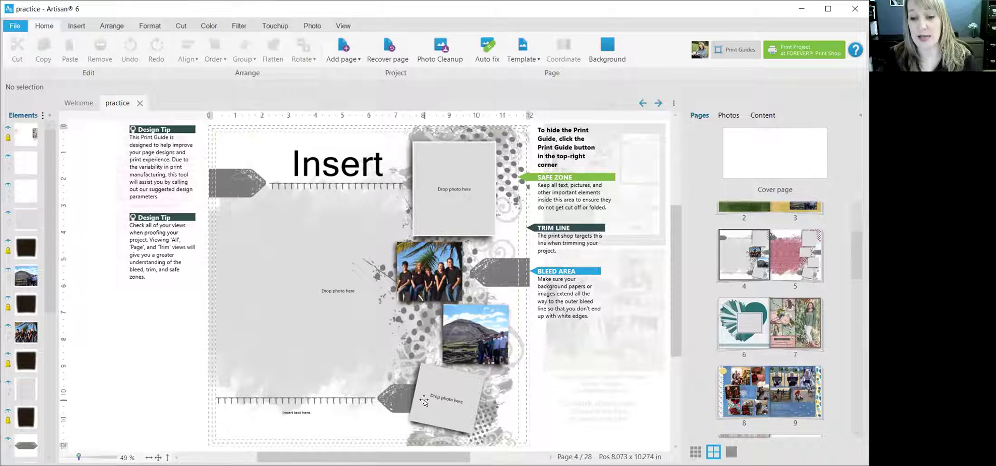
click(785, 236)
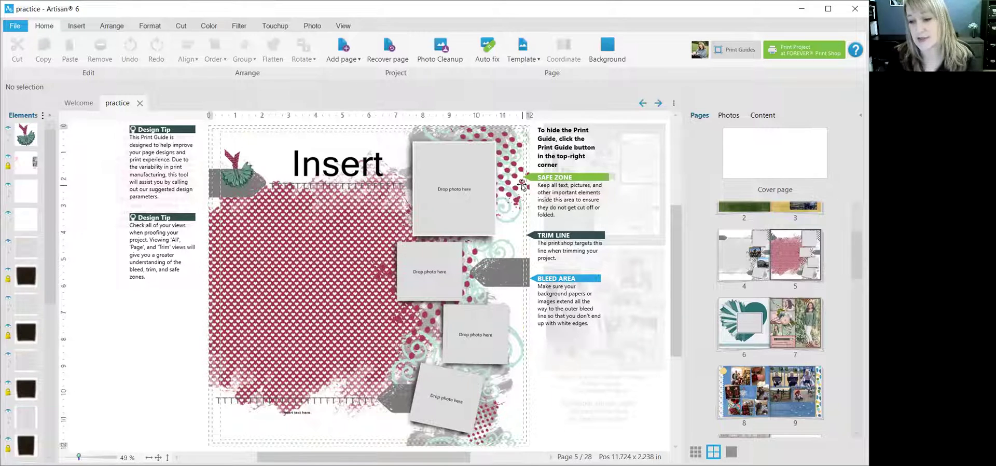
On page 6's teal heart, select the fan group and show the Papers content, including P_redcheckered.
click(726, 320)
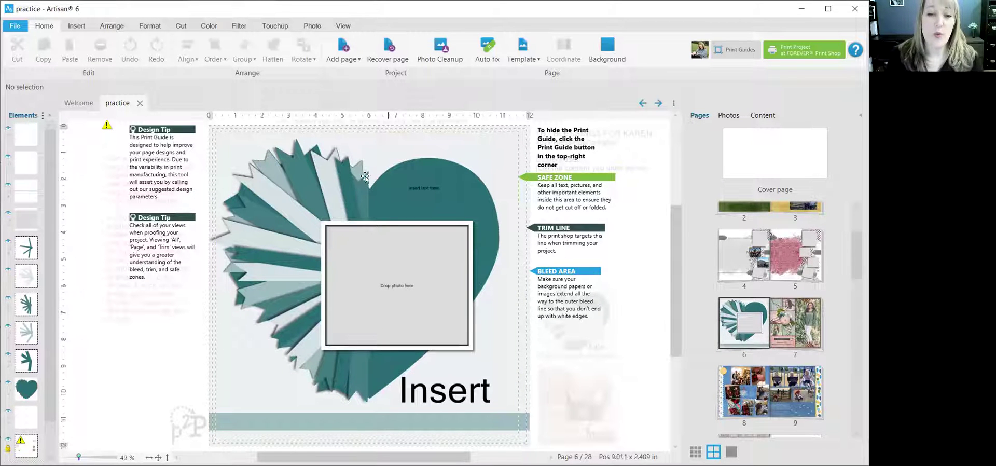
click(326, 175)
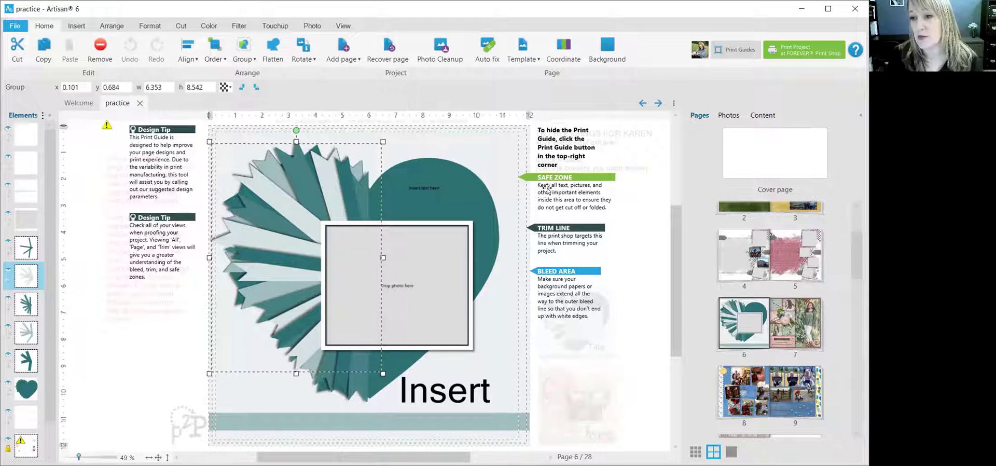
click(761, 115)
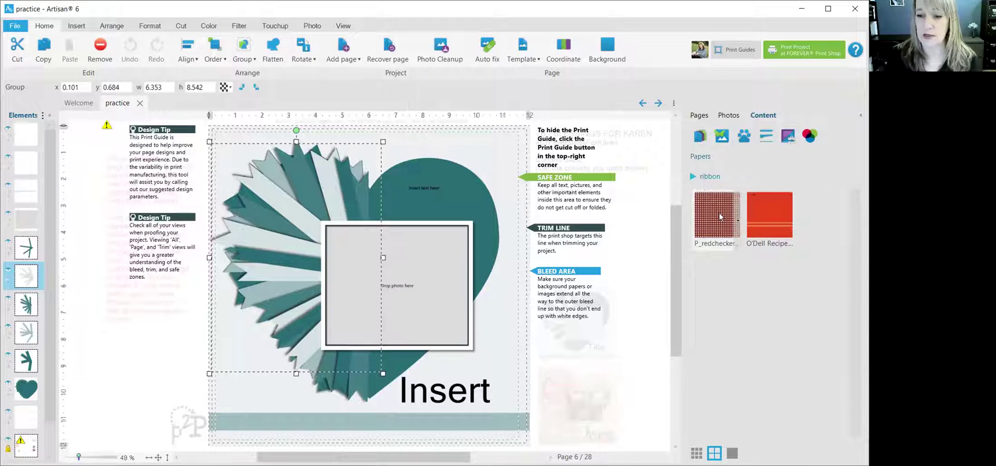
mouse_move(714, 211)
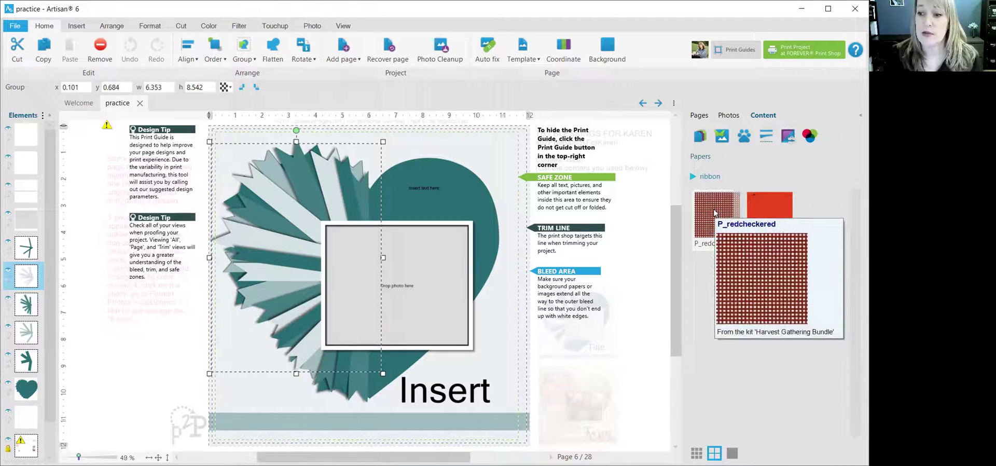
click(707, 207)
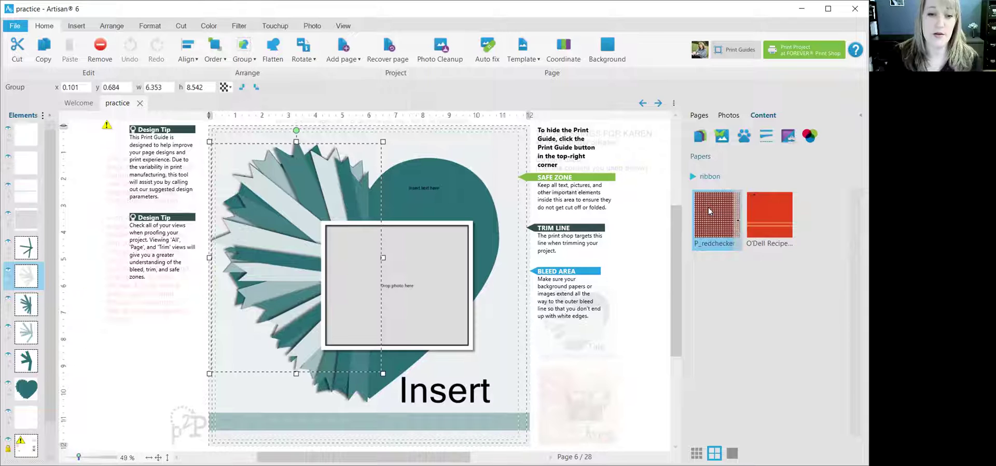
drag(707, 206, 266, 217)
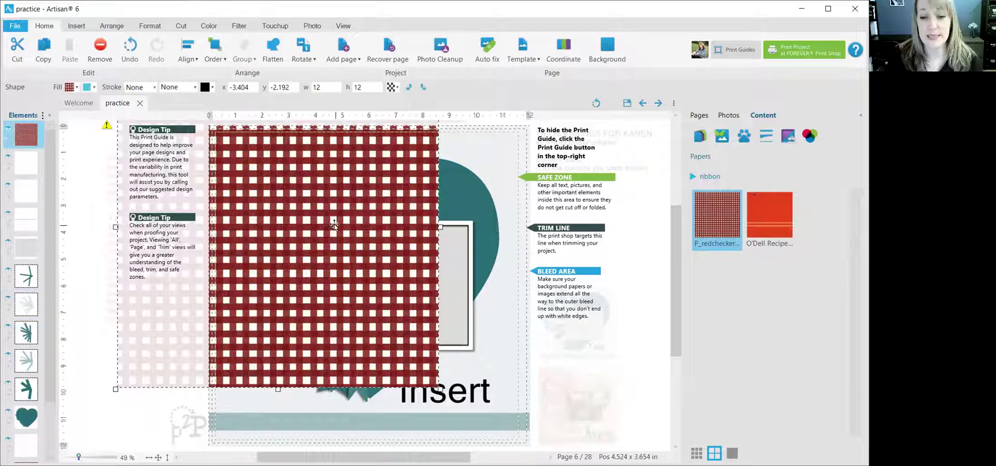
key(Delete)
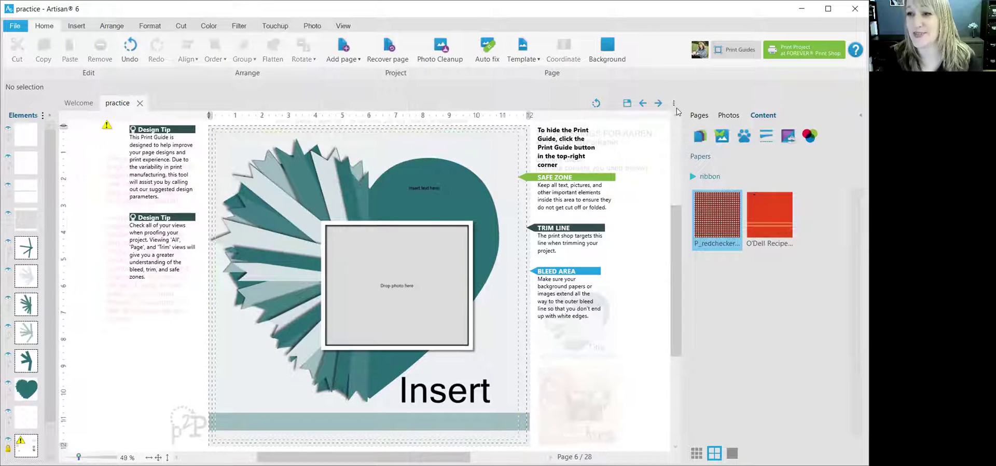
key(ctrl+z)
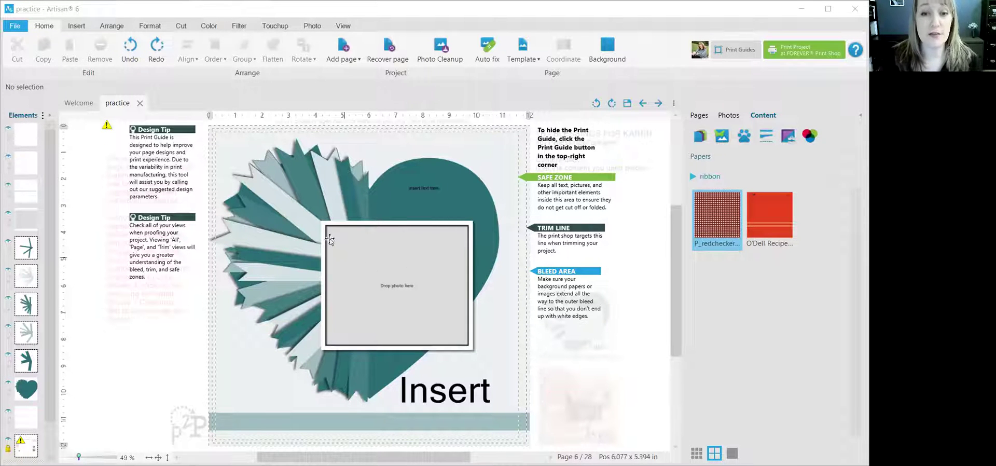
click(328, 185)
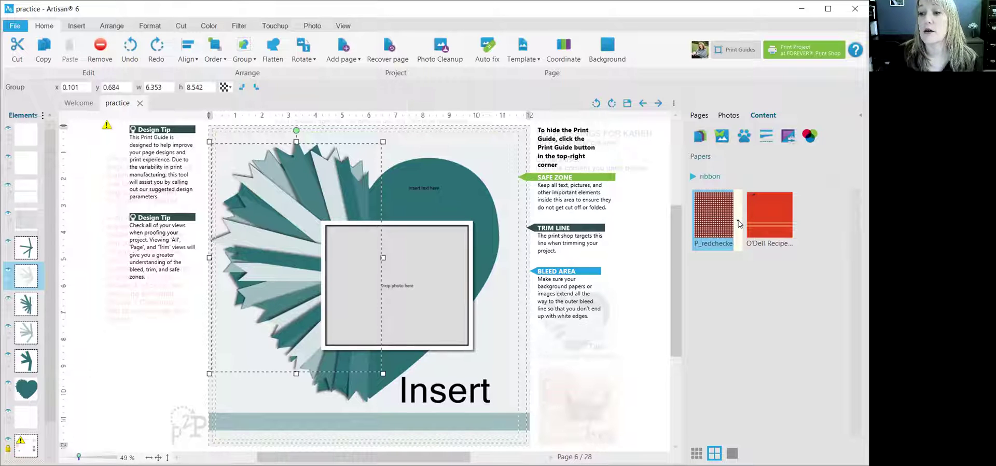
mouse_move(738, 224)
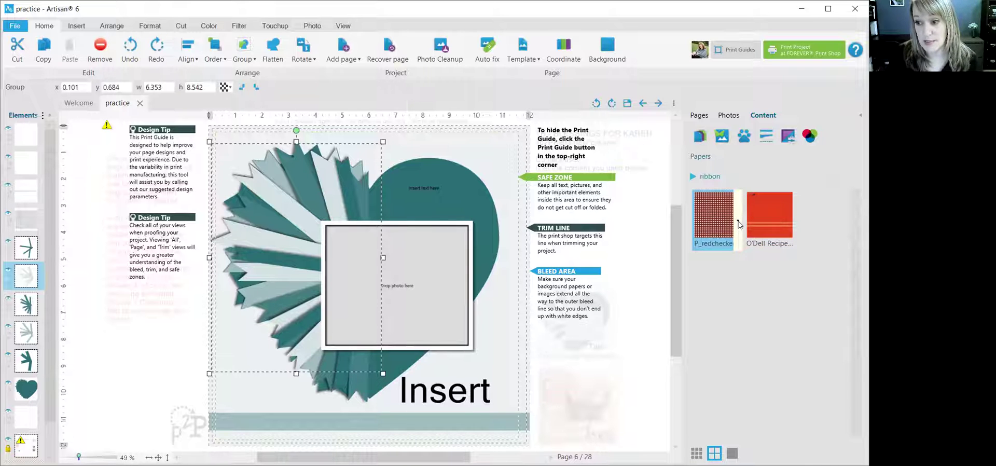
Fill the selected fan pieces with the P_redcheckered paper.
right_click(738, 224)
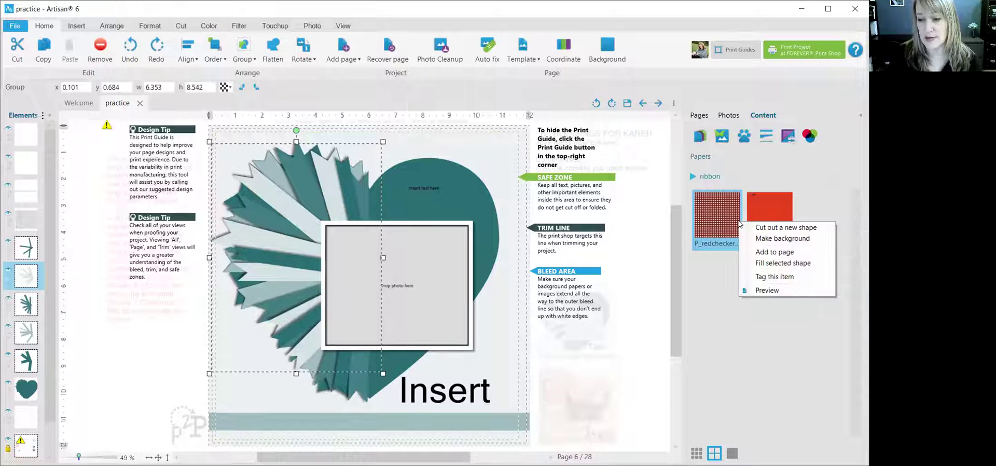
click(783, 262)
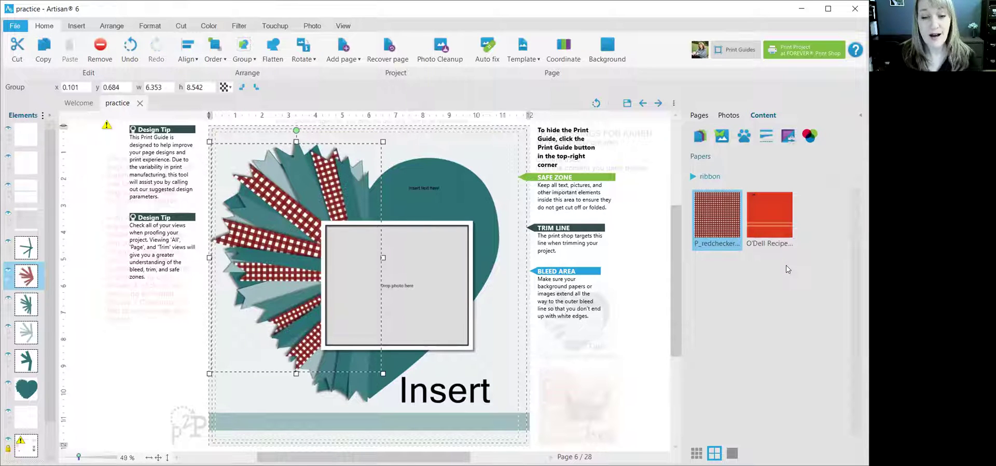
Show papers from the All Things January Mixology kit under Commercial Art Kits.
click(688, 178)
drag(679, 353, 680, 185)
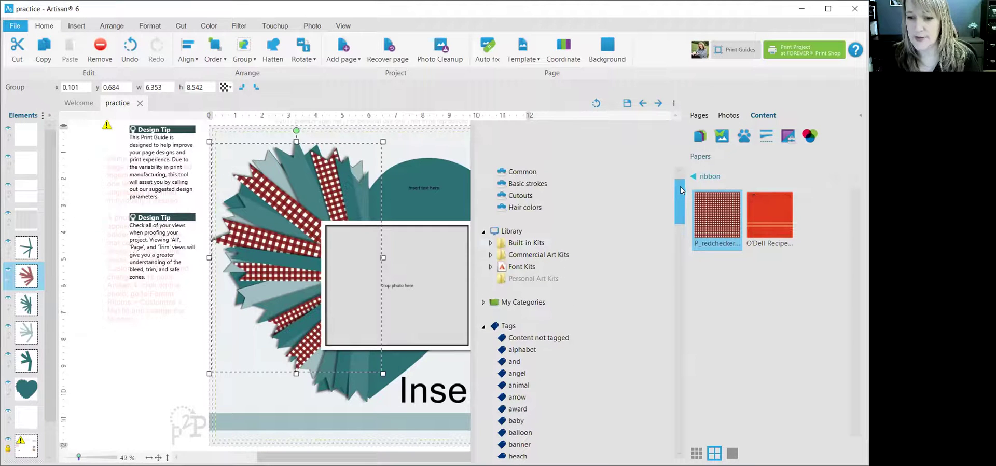
click(491, 255)
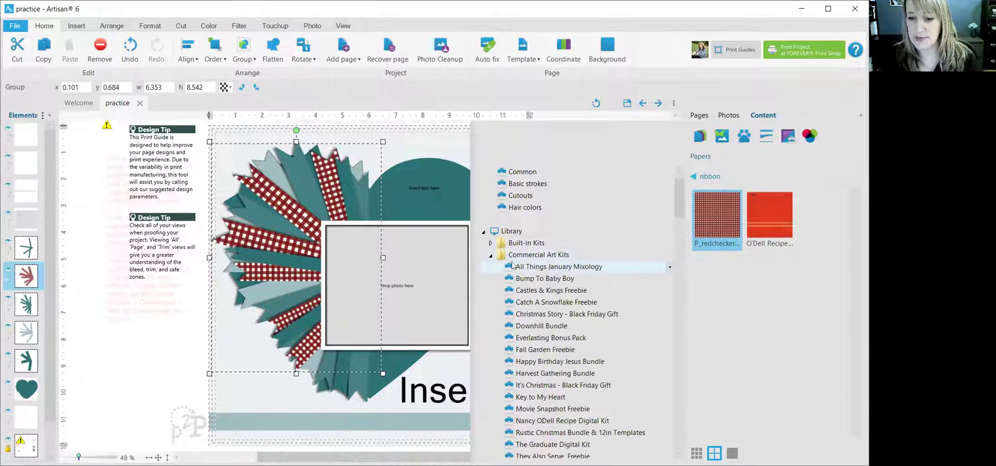
click(546, 267)
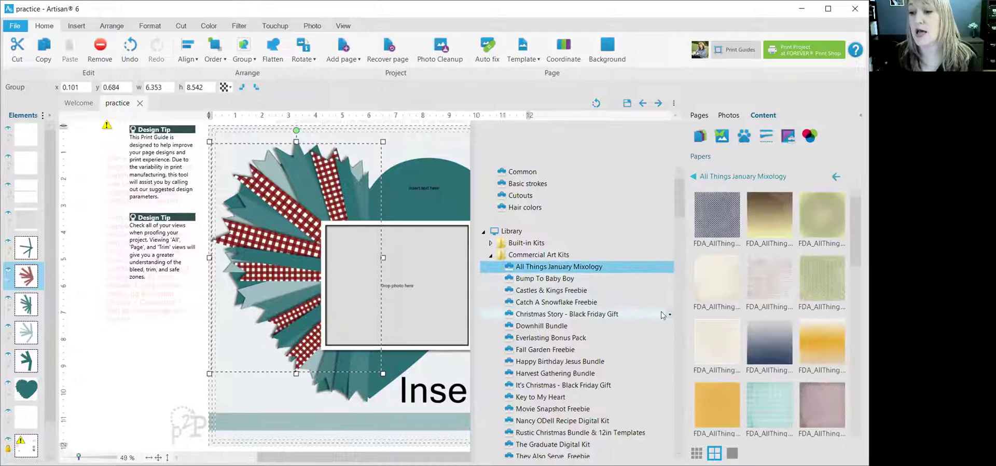
Fill one fan layer with the yellow paper and the dark teal blades with light-blue paper.
click(304, 177)
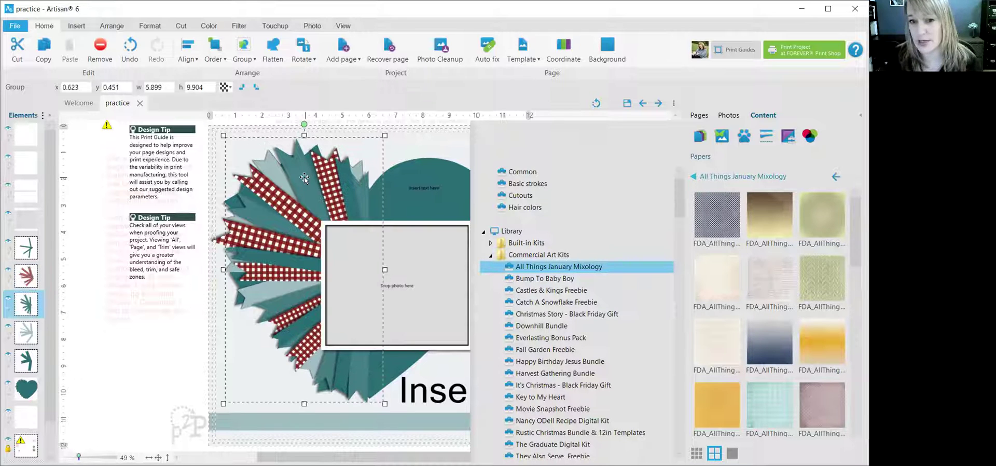
right_click(740, 411)
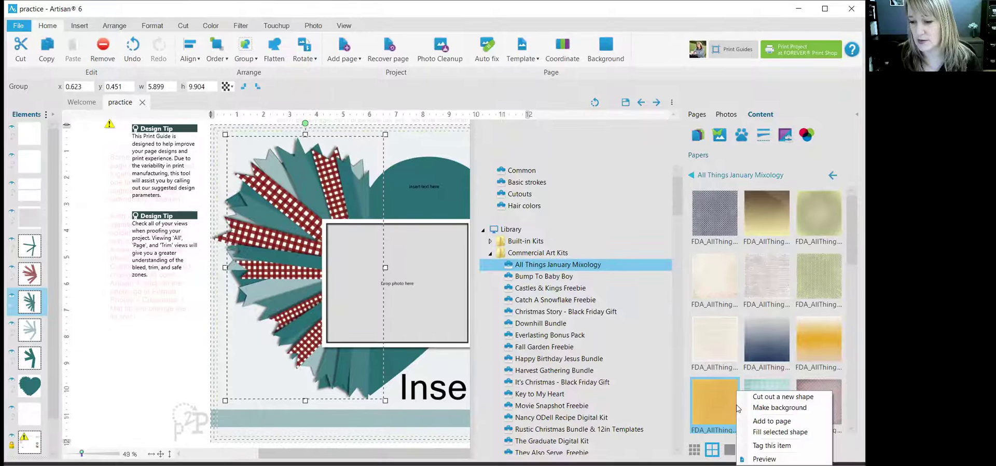
click(775, 431)
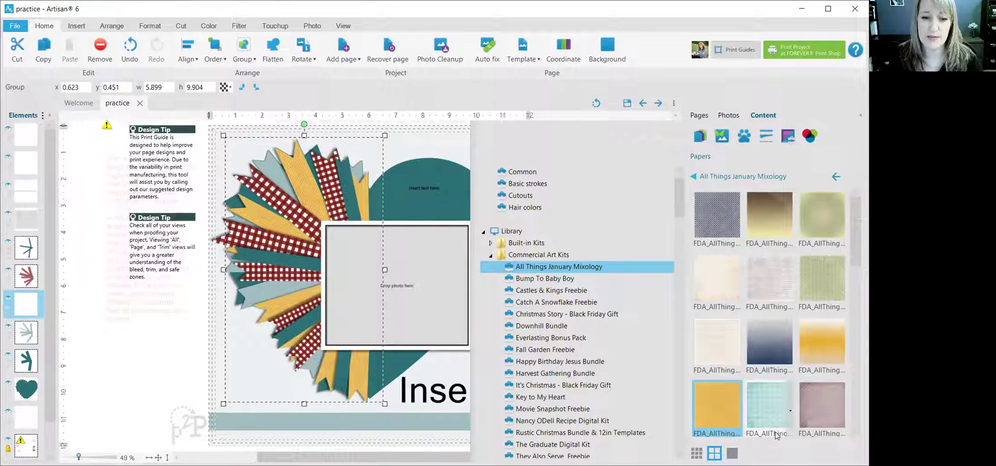
click(249, 194)
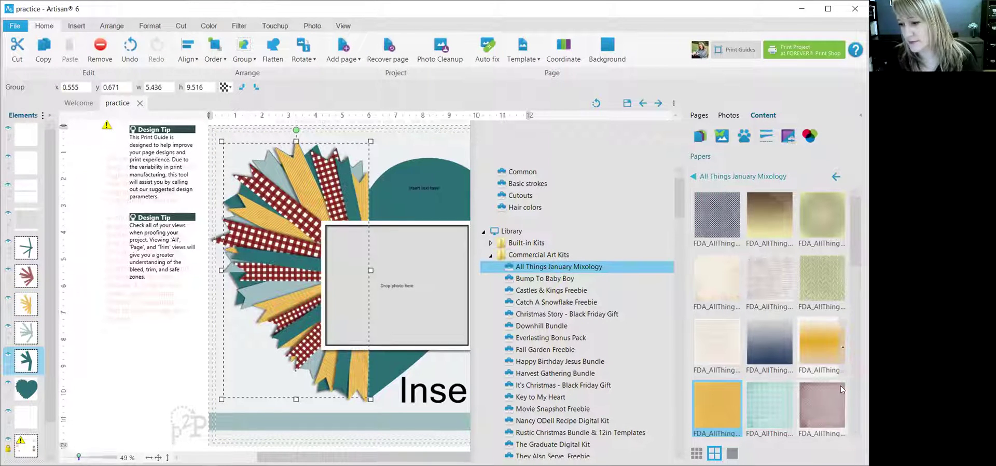
right_click(777, 395)
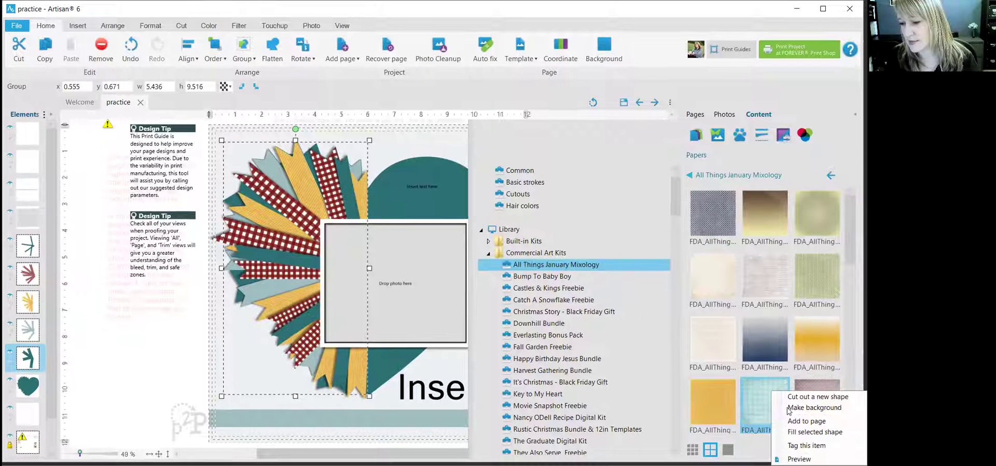
click(815, 433)
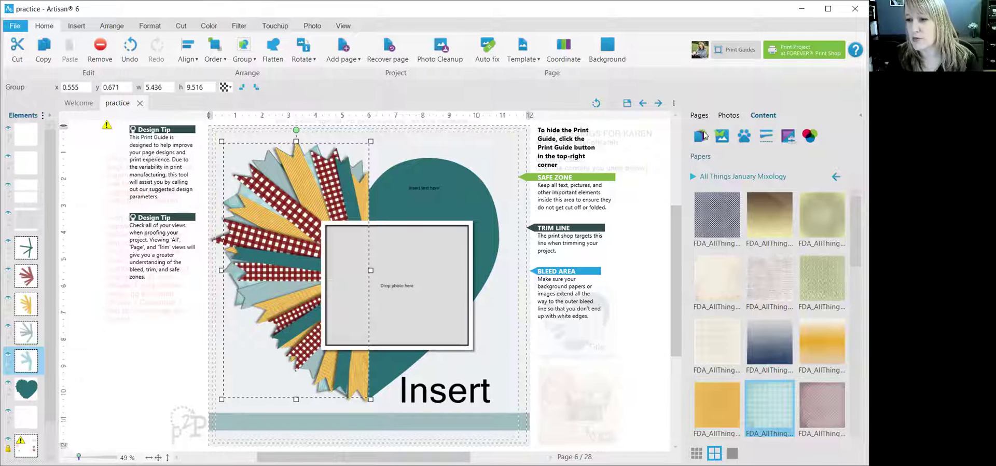
Go to page 5 from the page thumbnails, saving page 6's changes first.
click(699, 115)
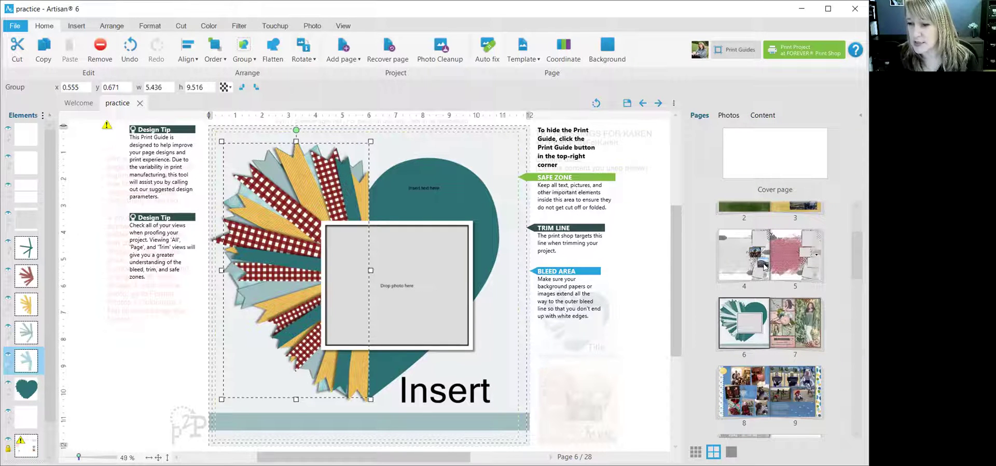
click(791, 260)
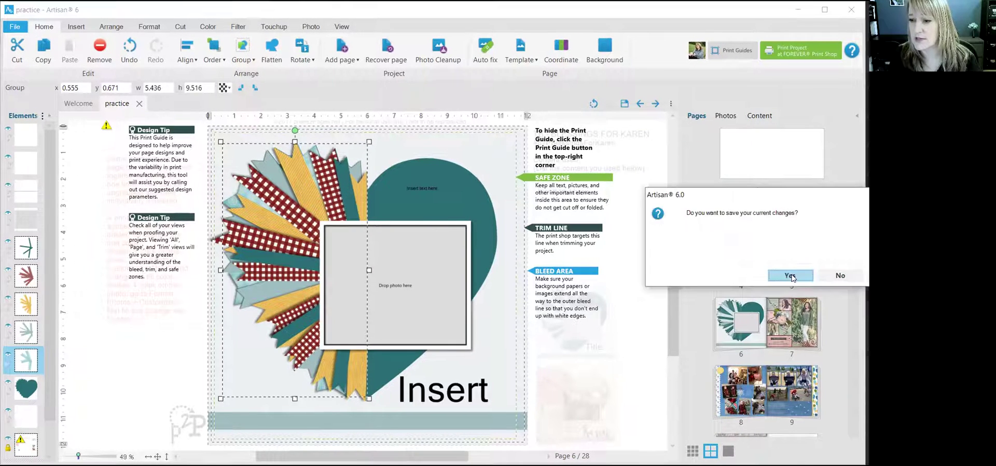
click(790, 276)
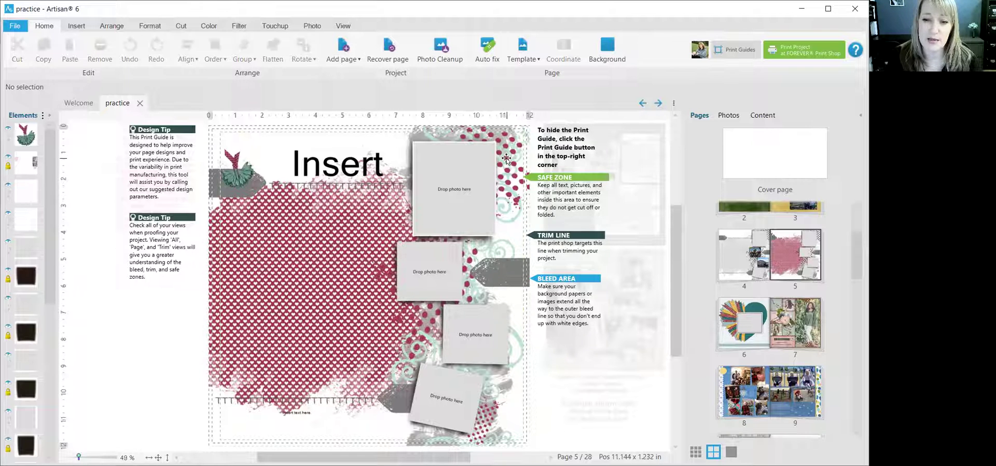
Change page 5's gray arrow to a solid fill using the recent dark red swatch.
click(507, 271)
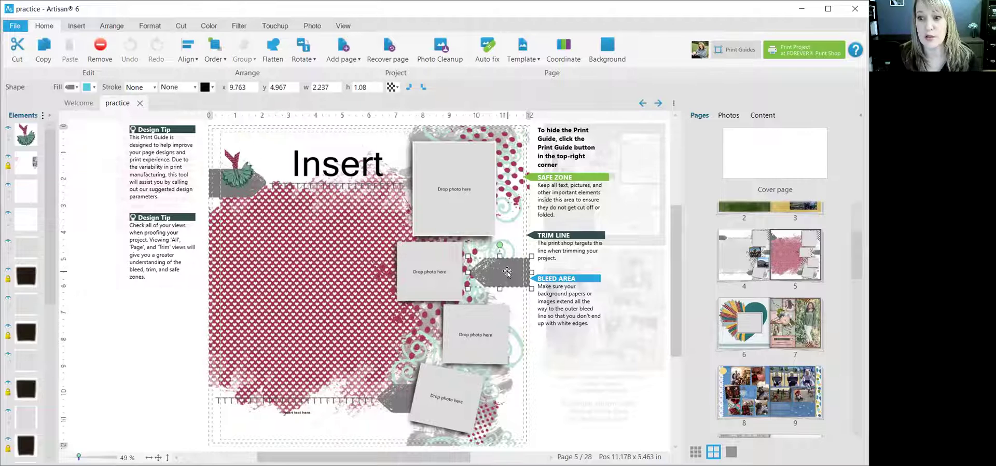
right_click(506, 271)
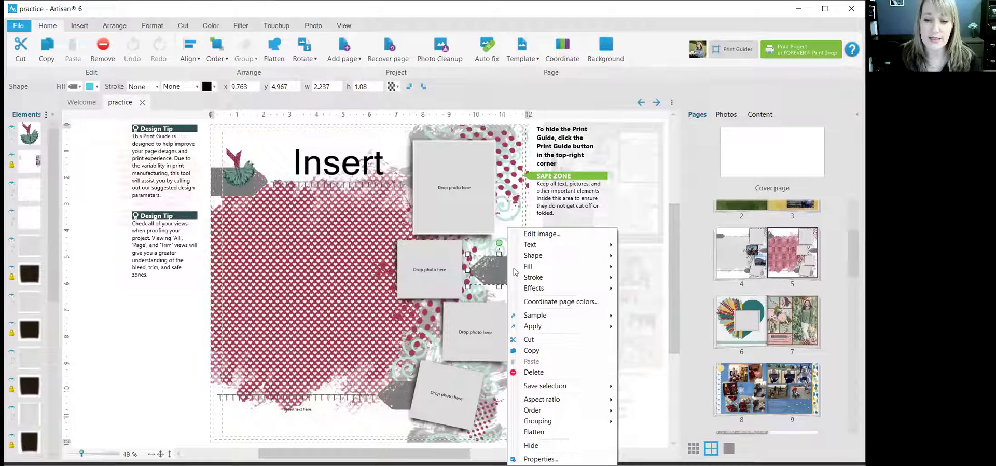
mouse_move(531, 270)
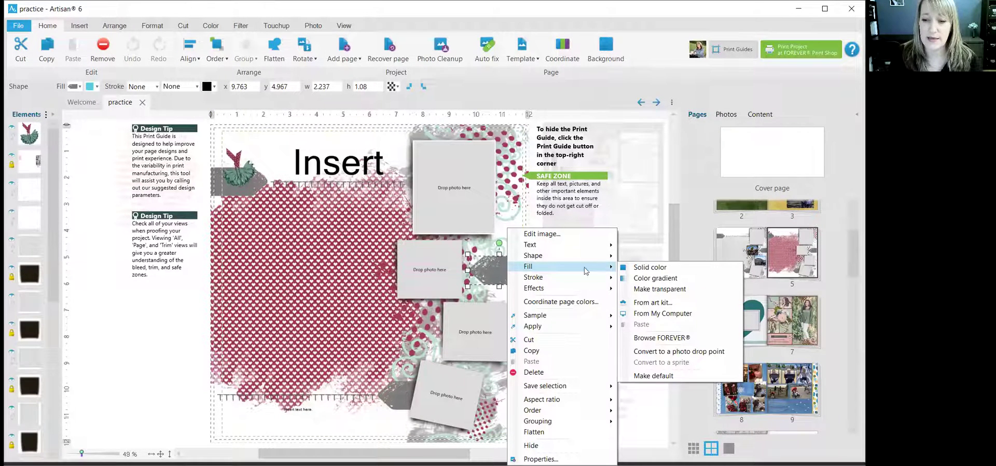
click(641, 267)
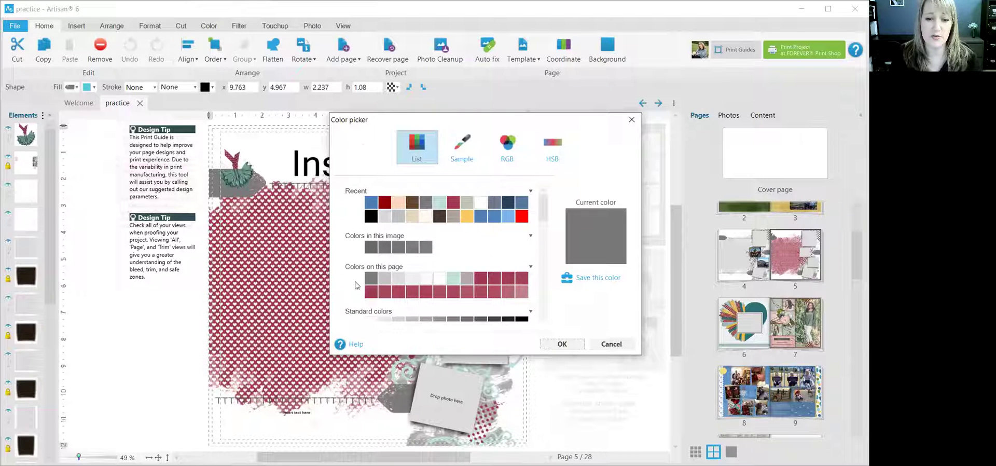
scroll(543, 252, down, 5)
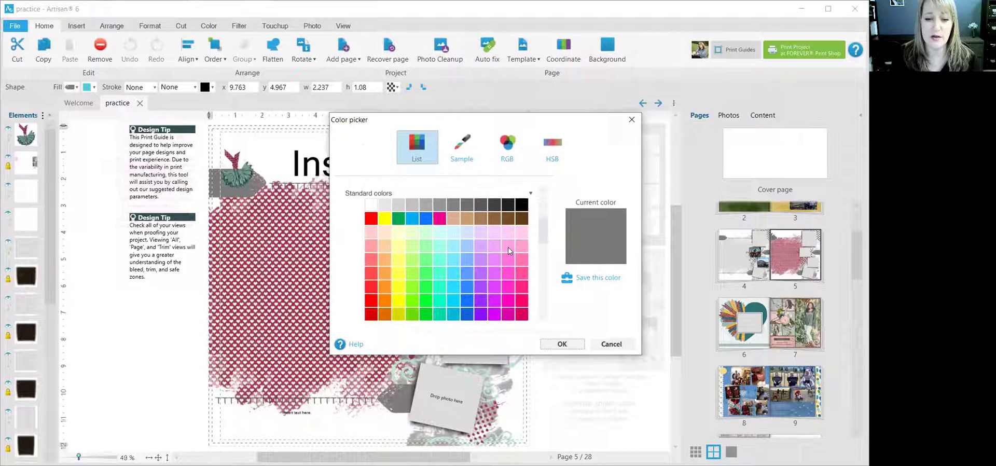
scroll(508, 251, up, 5)
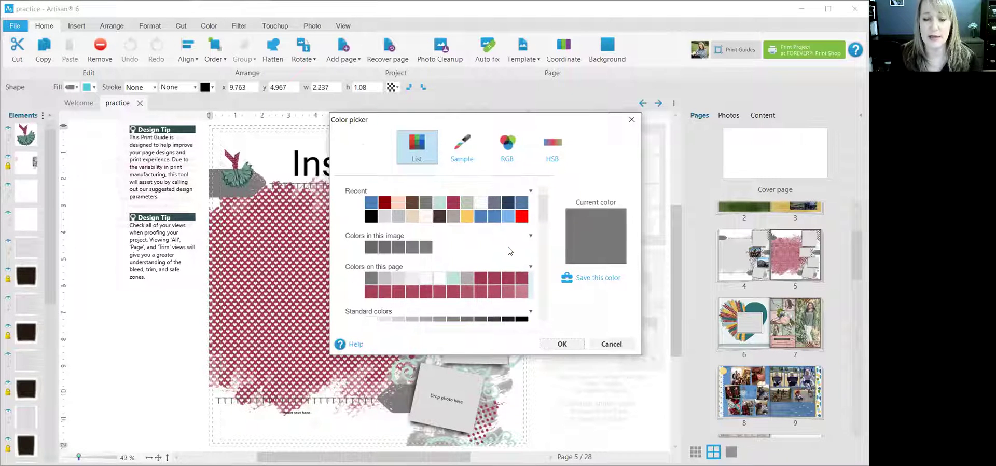
click(385, 202)
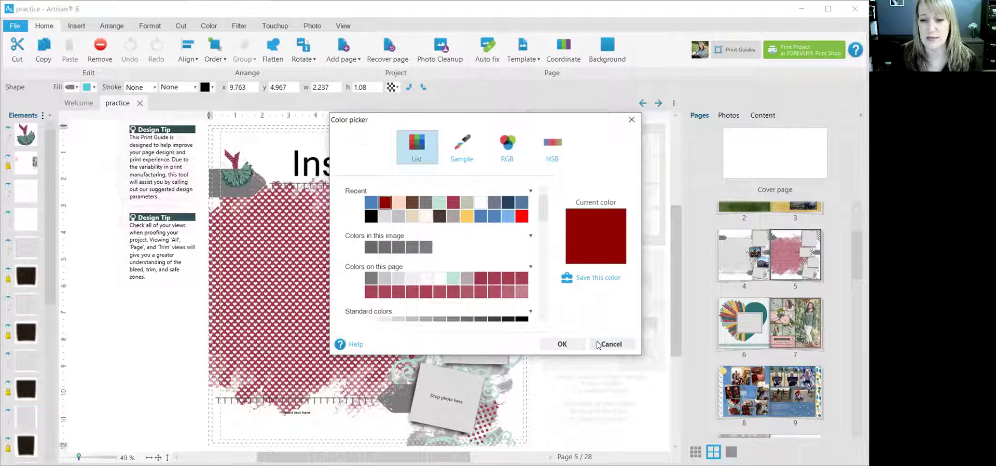
click(570, 347)
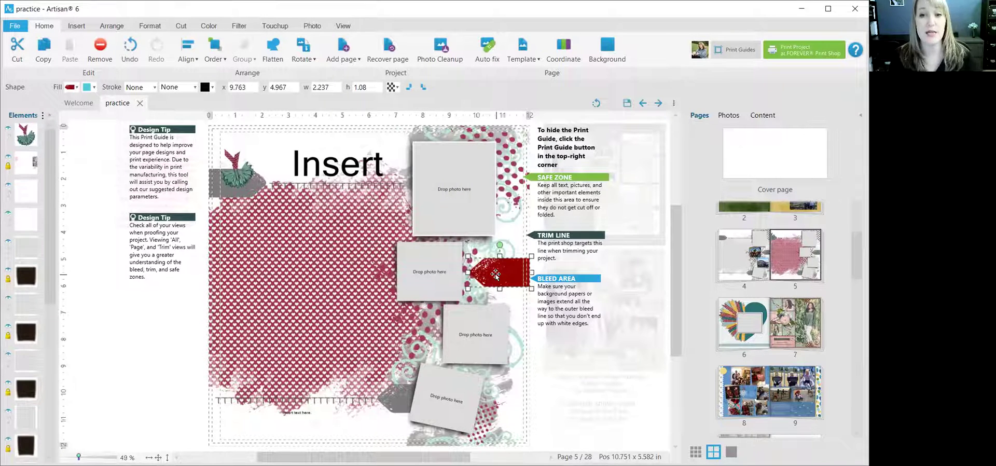